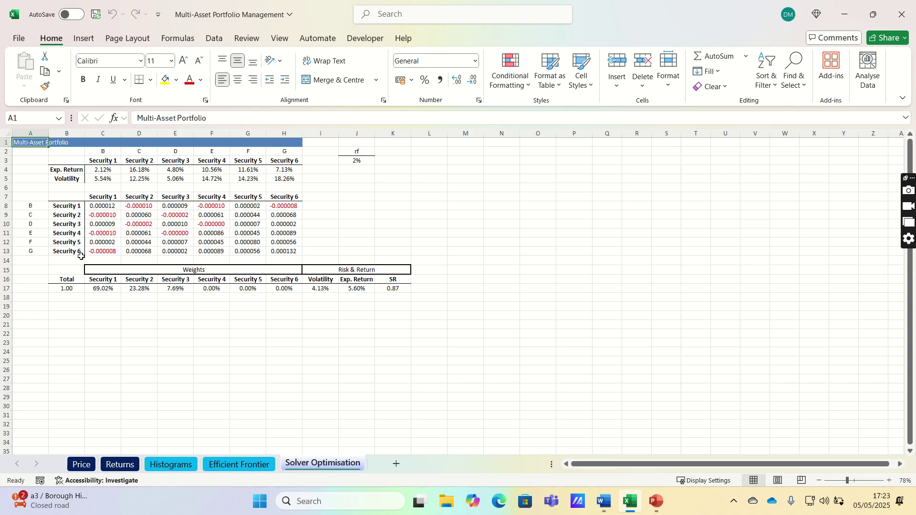
Review the price and returns sheets, then the B17, I17, J17 and K17 portfolio formulas
{"action": "left_click", "coordinate": [81, 465]}
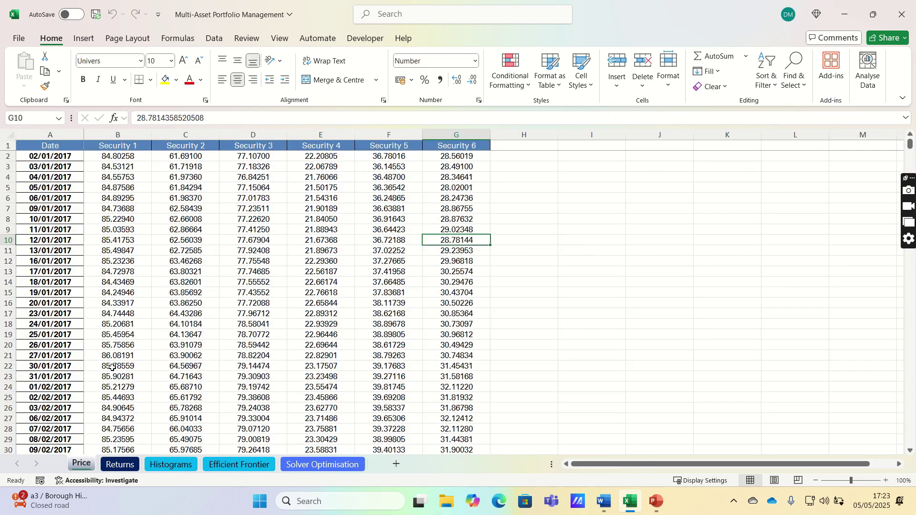
{"action": "left_click", "coordinate": [126, 464]}
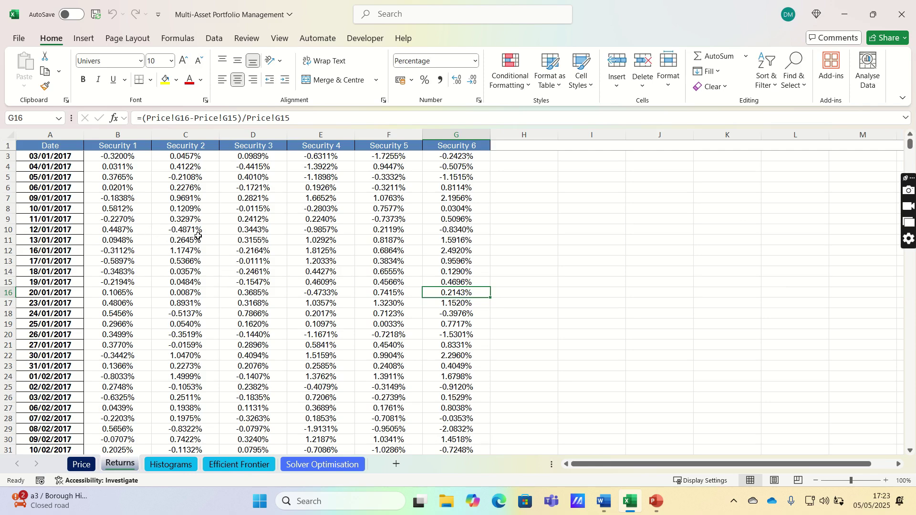
{"action": "left_click", "coordinate": [316, 467]}
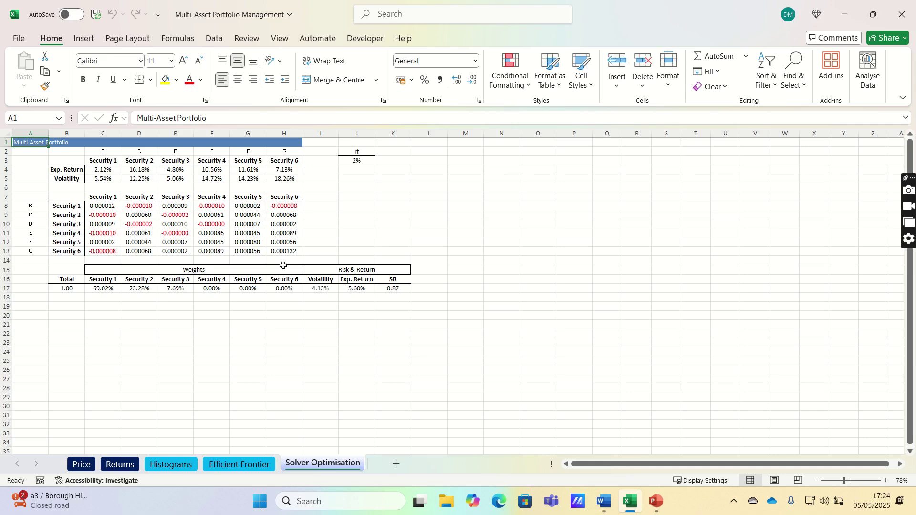
{"action": "left_click", "coordinate": [319, 288]}
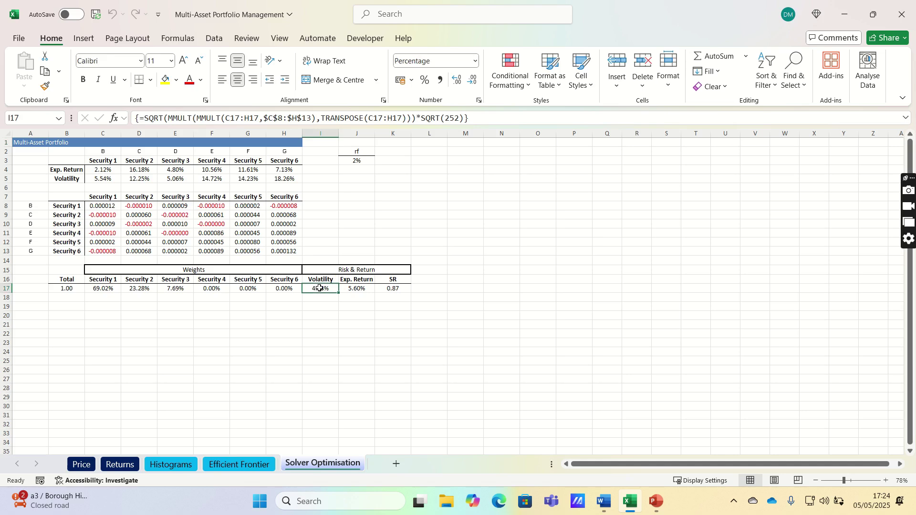
{"action": "key", "text": "Right"}
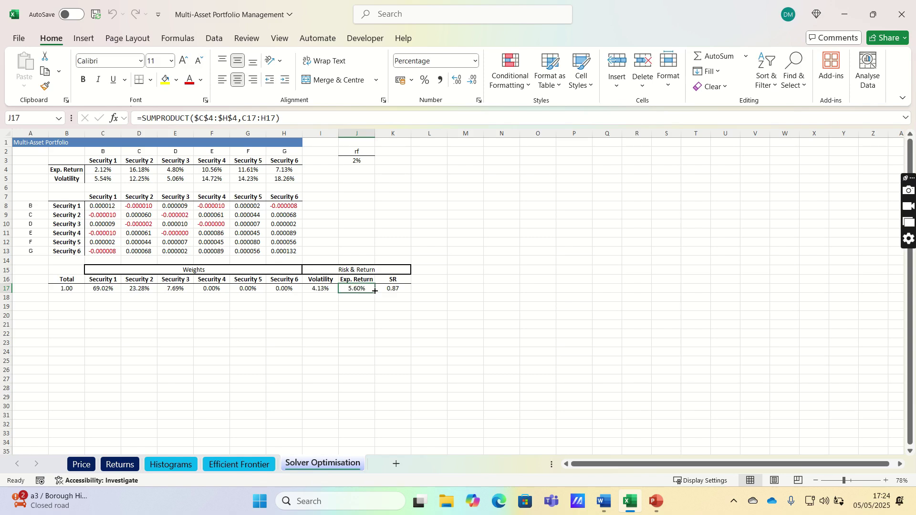
{"action": "key", "text": "Right"}
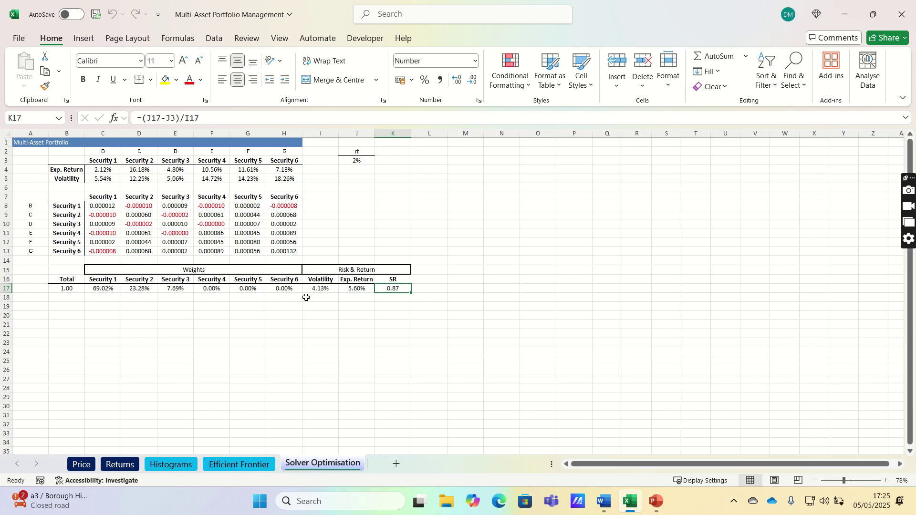
{"action": "left_click", "coordinate": [66, 288]}
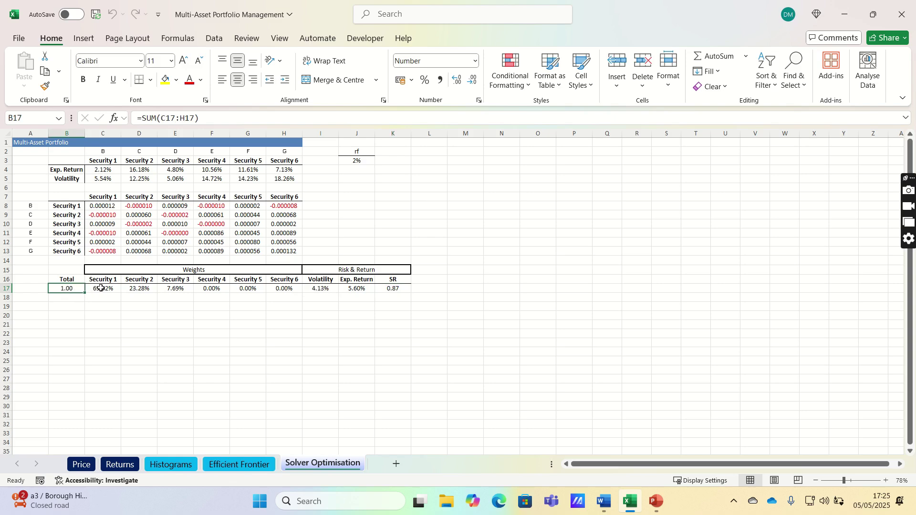
{"action": "left_click", "coordinate": [389, 288]}
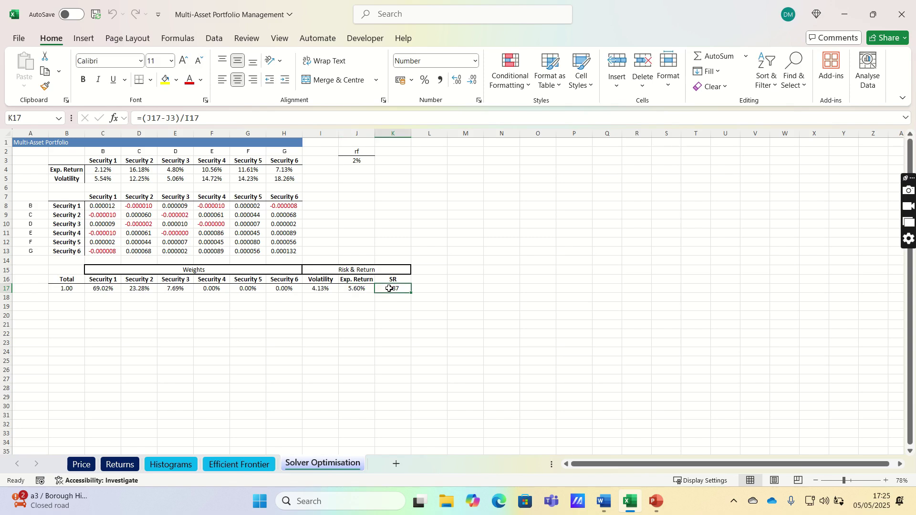
Enable the Solver Add-in from the Excel Options add-in manager
{"action": "left_click", "coordinate": [19, 39]}
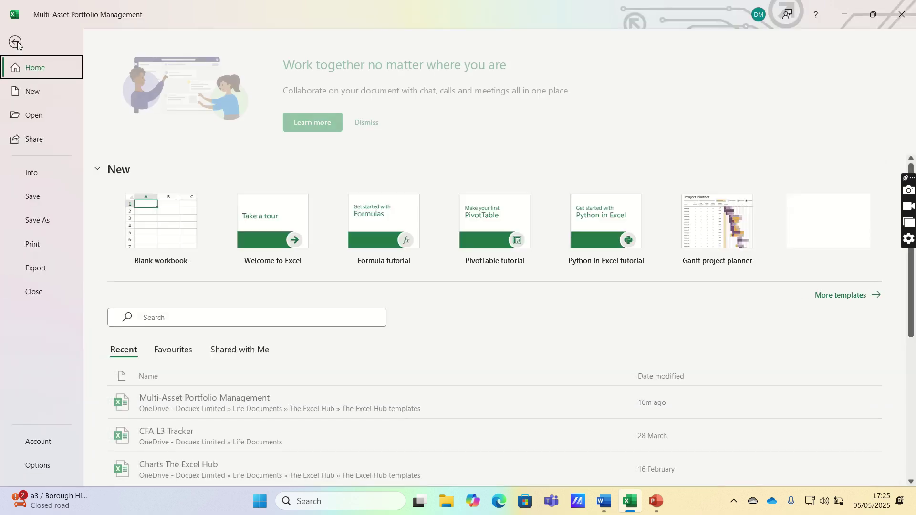
{"action": "left_click", "coordinate": [42, 471]}
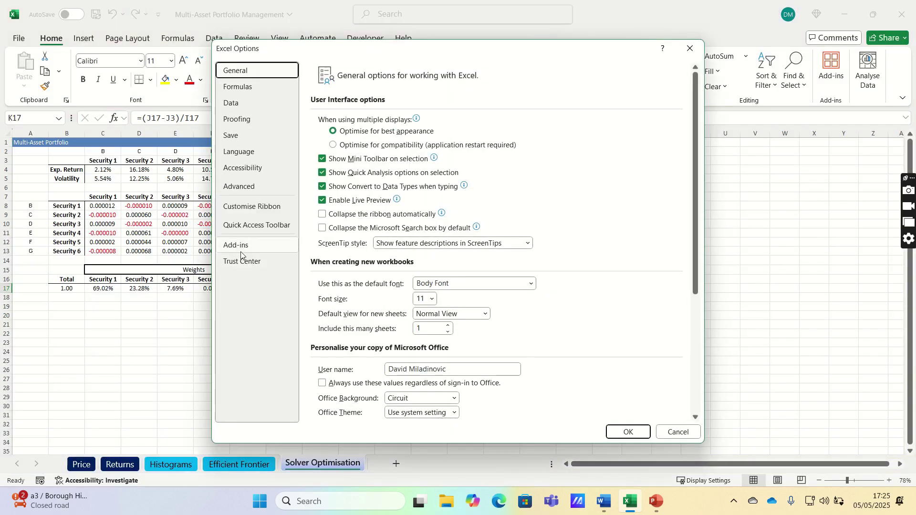
{"action": "left_click", "coordinate": [240, 249]}
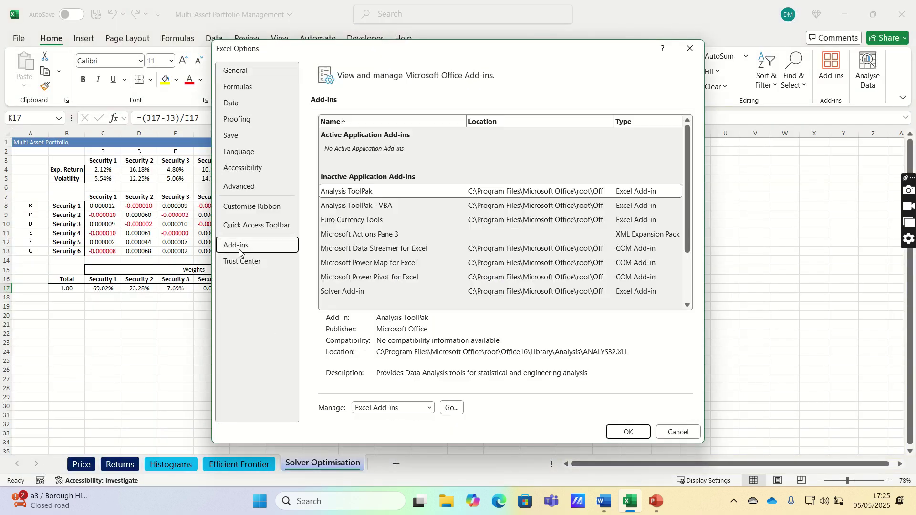
{"action": "left_click", "coordinate": [451, 409]}
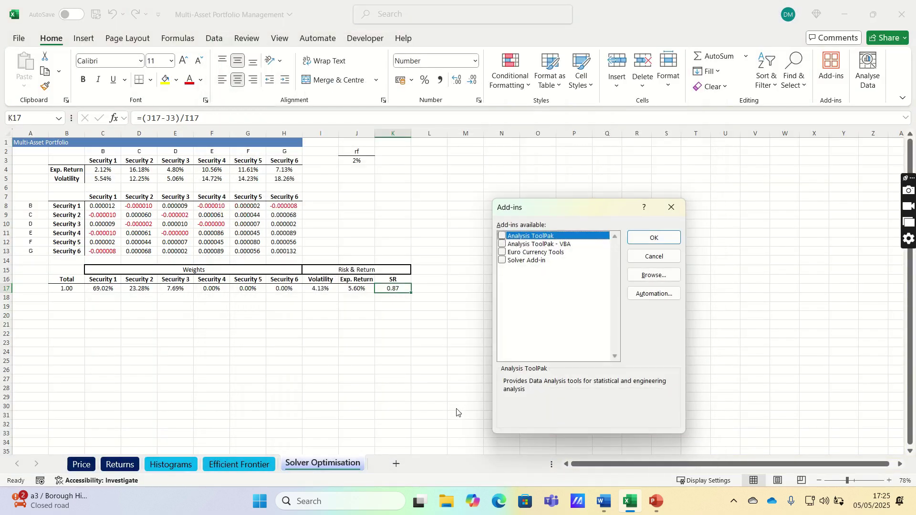
{"action": "left_click", "coordinate": [503, 261]}
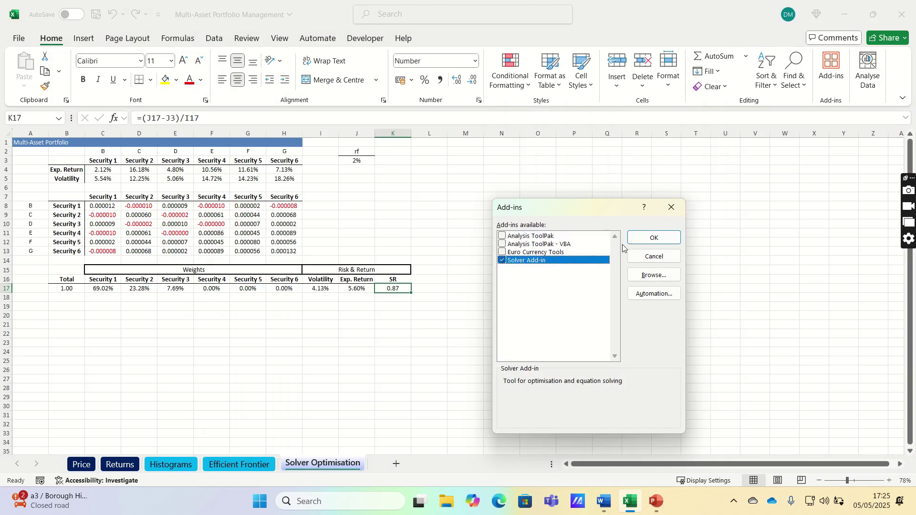
{"action": "left_click", "coordinate": [647, 241]}
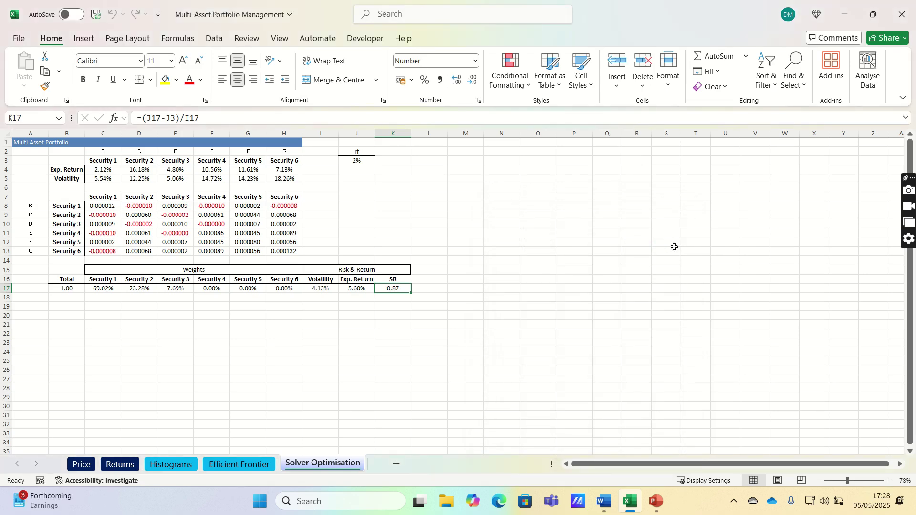
Solve to maximise $J$17 by changing $C$17:$H$17 with $B$17 = 1, using GRG Nonlinear
{"action": "left_click", "coordinate": [213, 39]}
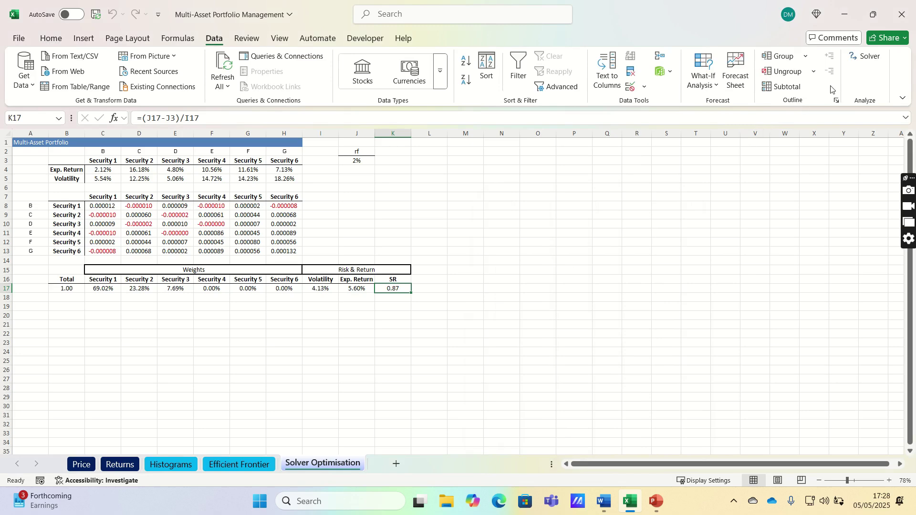
{"action": "left_click", "coordinate": [862, 57]}
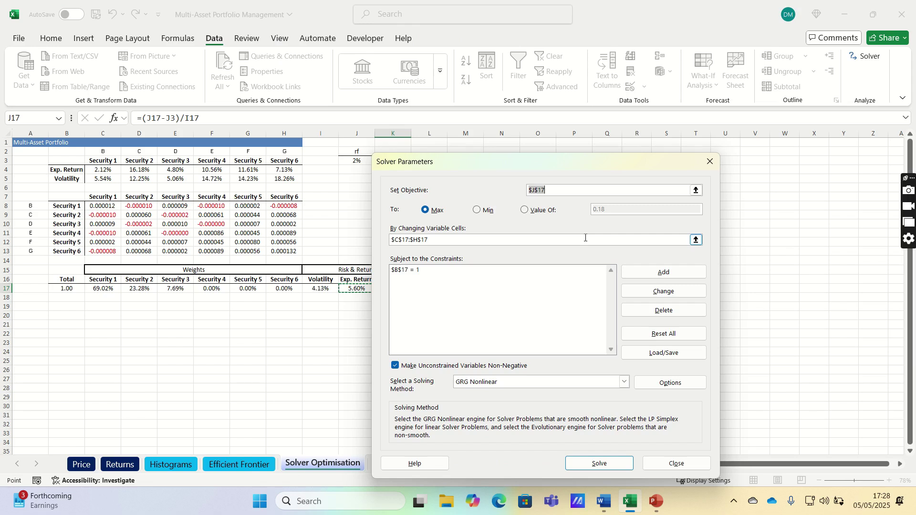
{"action": "left_click", "coordinate": [624, 383]}
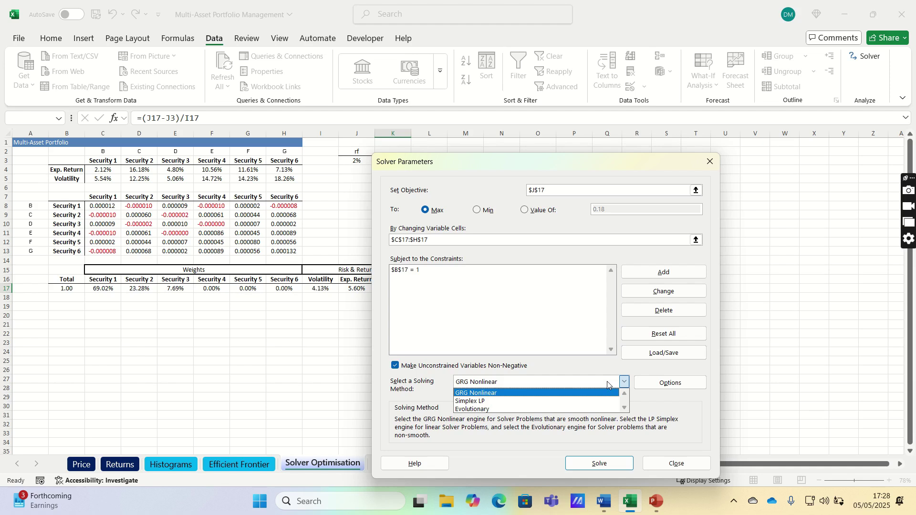
{"action": "left_click", "coordinate": [614, 254]}
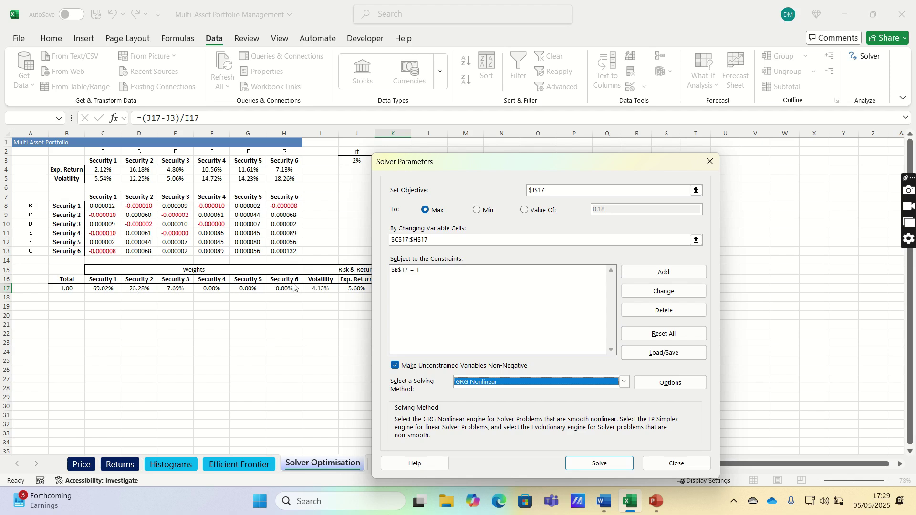
{"action": "left_click", "coordinate": [419, 240]}
{"action": "left_click", "coordinate": [611, 467]}
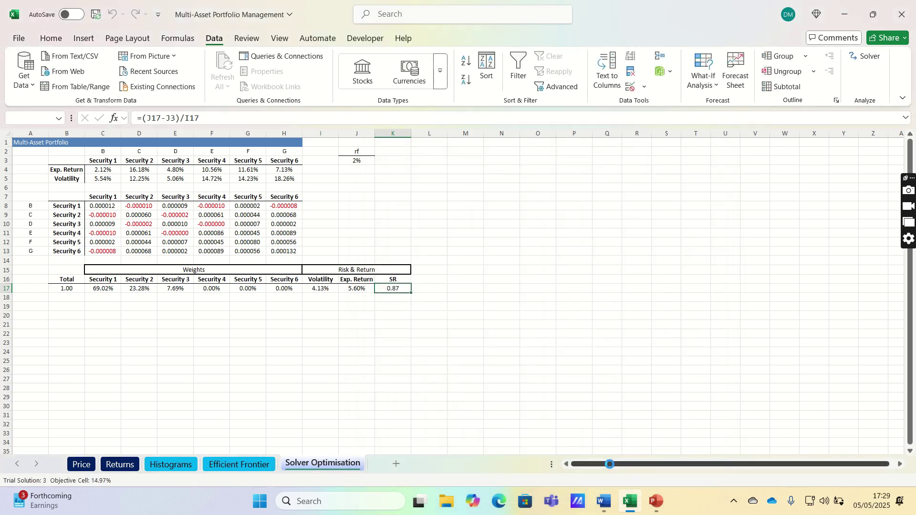
Keep the Solver solution with 100% weight in Security 2
{"action": "left_click", "coordinate": [325, 273]}
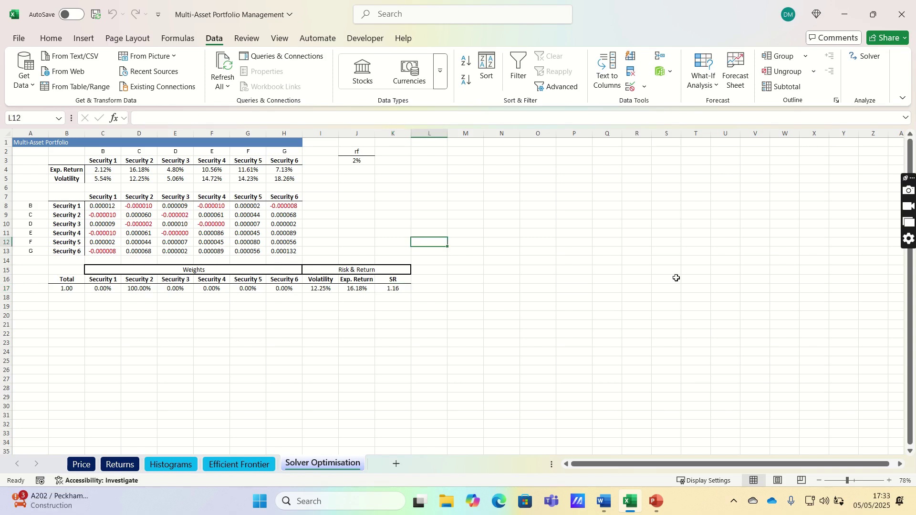
Re-solve with objective $I$17 set to a value of 0.05 and keep the solution
{"action": "left_click", "coordinate": [859, 57]}
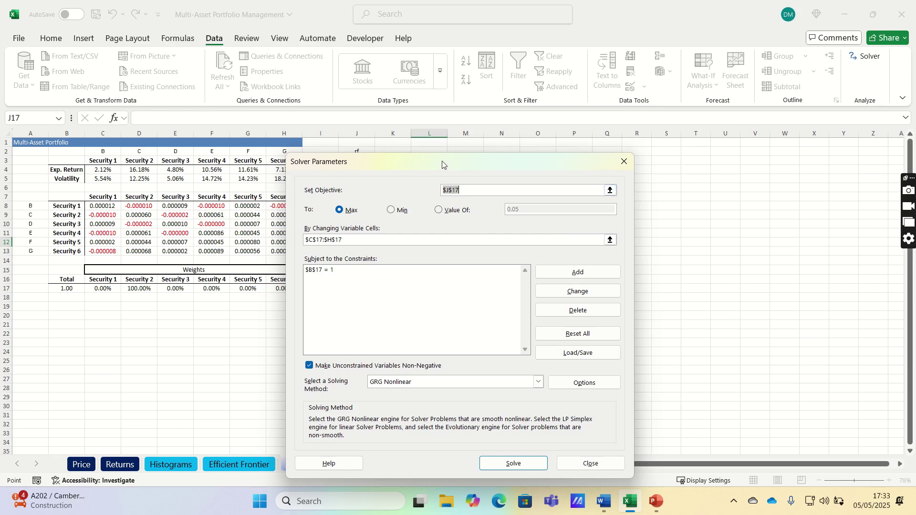
{"action": "left_click_drag", "start_coordinate": [442, 161], "coordinate": [524, 165]}
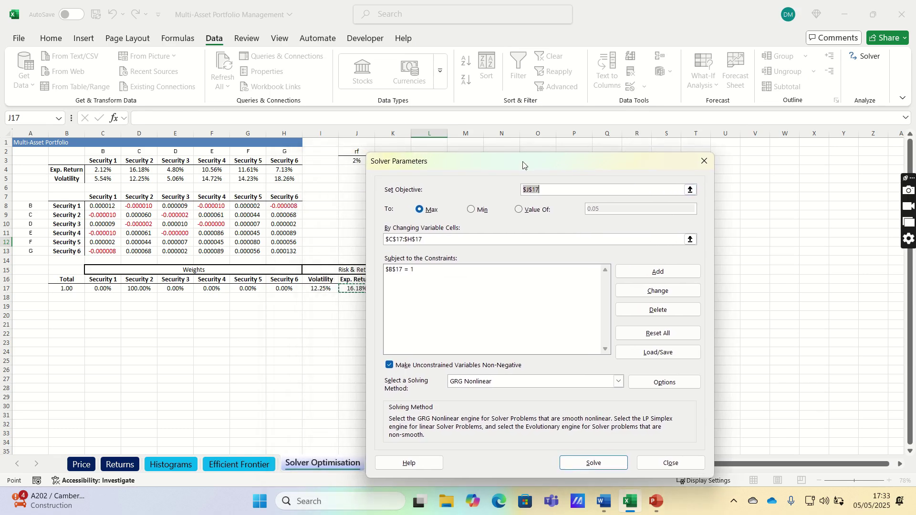
{"action": "left_click", "coordinate": [534, 191]}
{"action": "key", "text": "Left"}
{"action": "key", "text": "BackSpace"}
{"action": "type", "text": "I"}
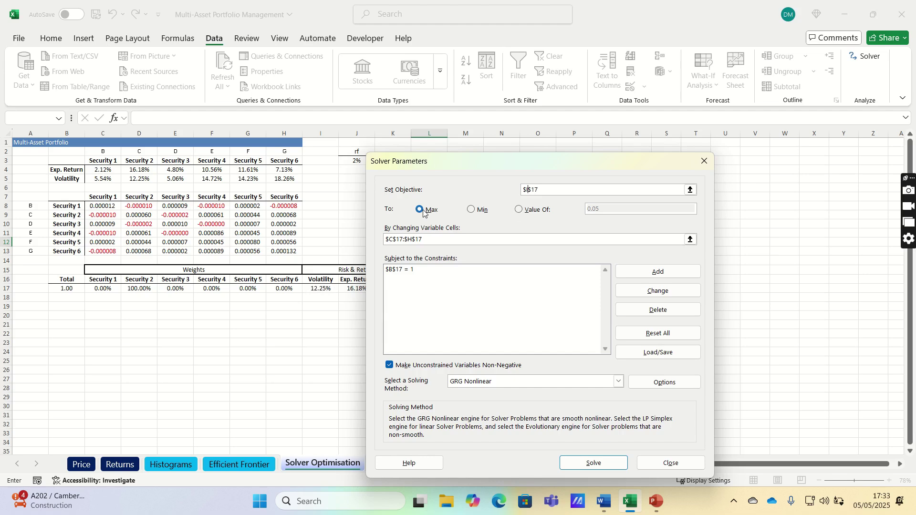
{"action": "left_click", "coordinate": [520, 214]}
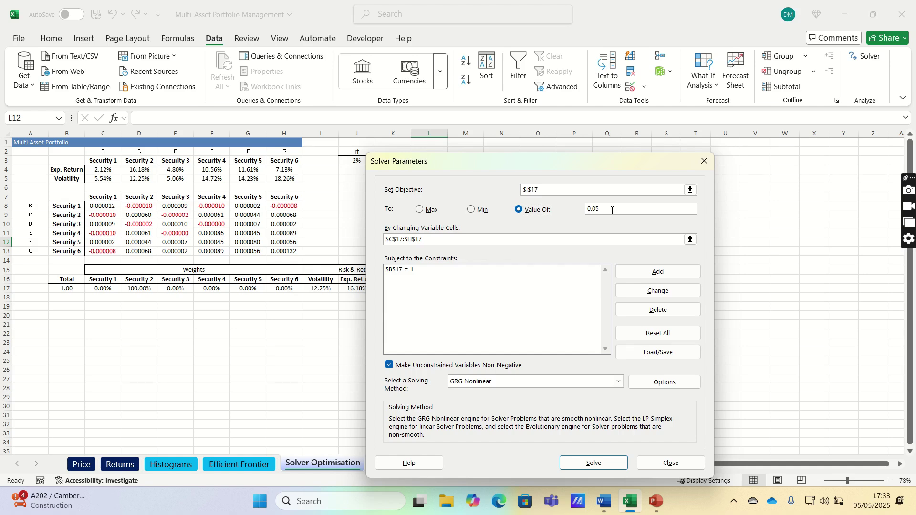
{"action": "left_click", "coordinate": [604, 465]}
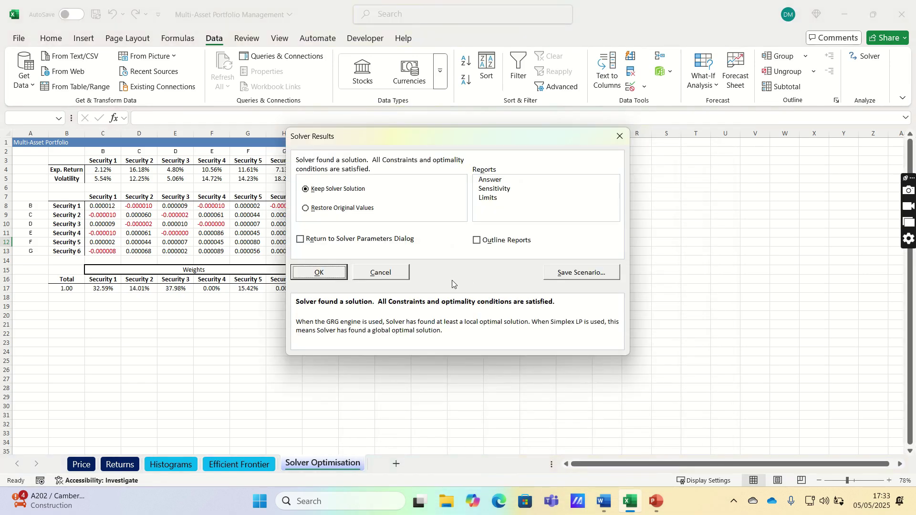
{"action": "left_click", "coordinate": [329, 273]}
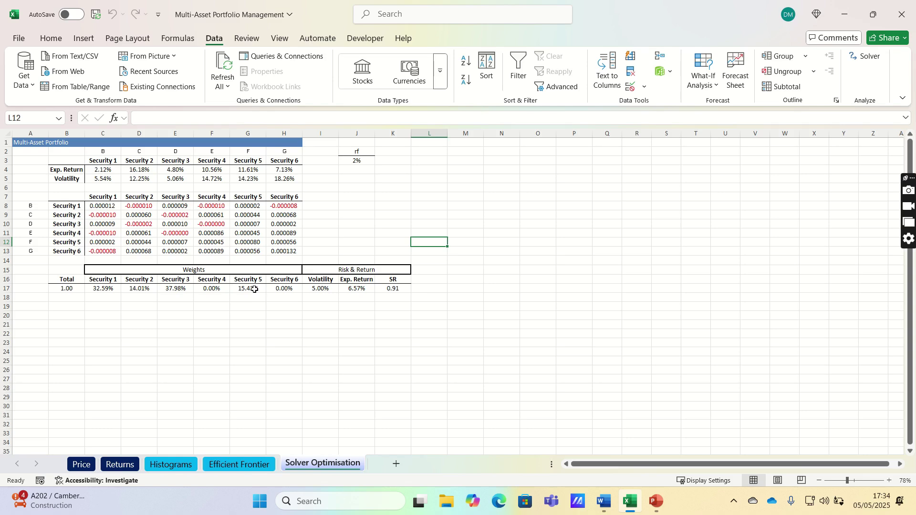
Re-solve maximising objective $K$17 and keep the 1.33 Sharpe ratio solution
{"action": "left_click", "coordinate": [870, 57]}
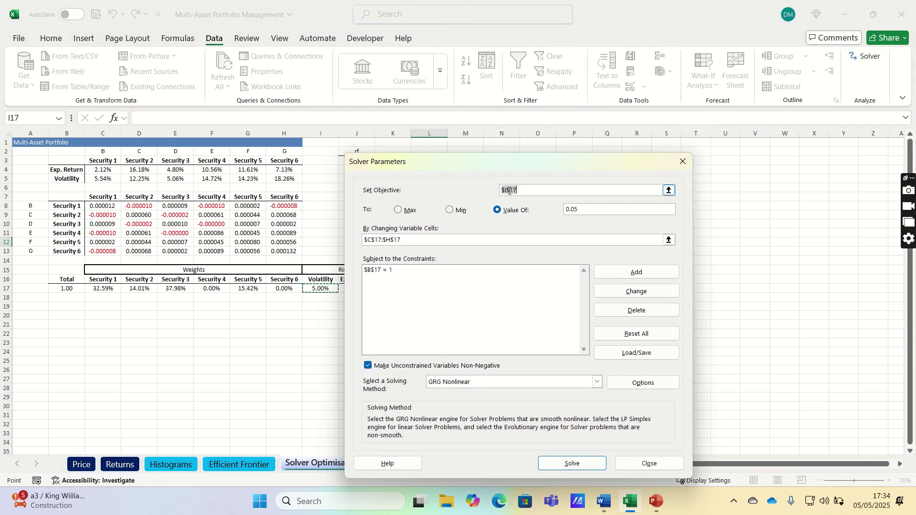
{"action": "left_click", "coordinate": [507, 191]}
{"action": "key", "text": "BackSpace"}
{"action": "type", "text": "K"}
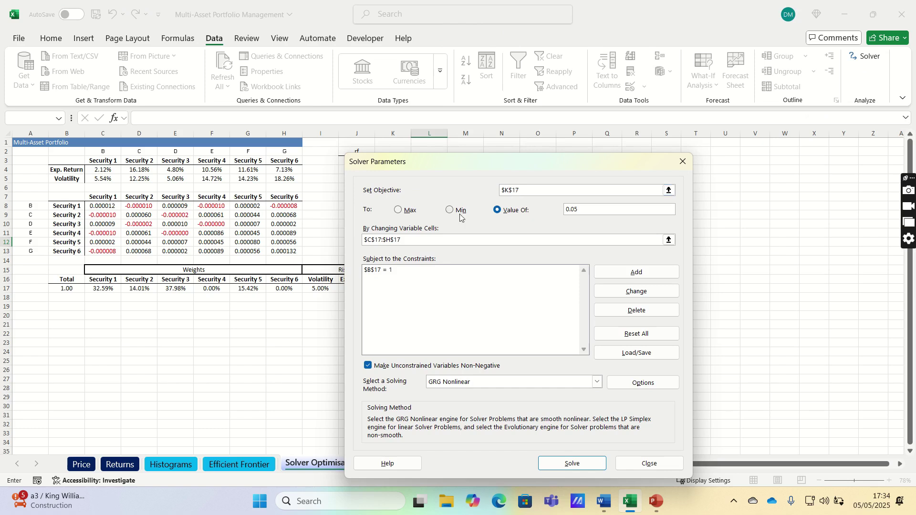
{"action": "left_click", "coordinate": [399, 211]}
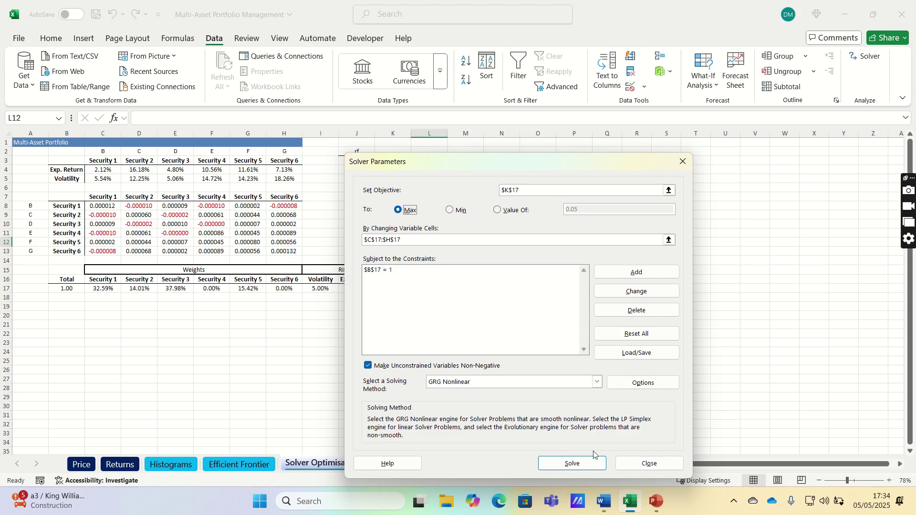
{"action": "left_click", "coordinate": [576, 465]}
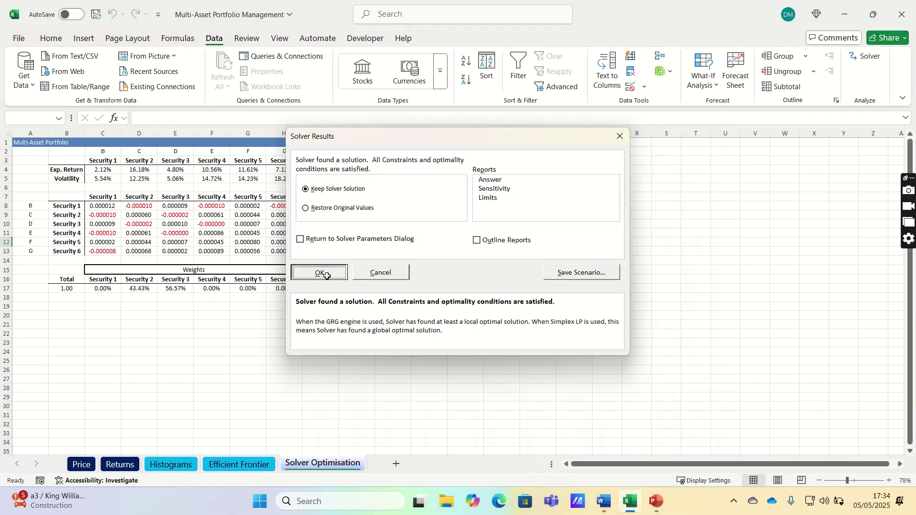
{"action": "left_click", "coordinate": [327, 276]}
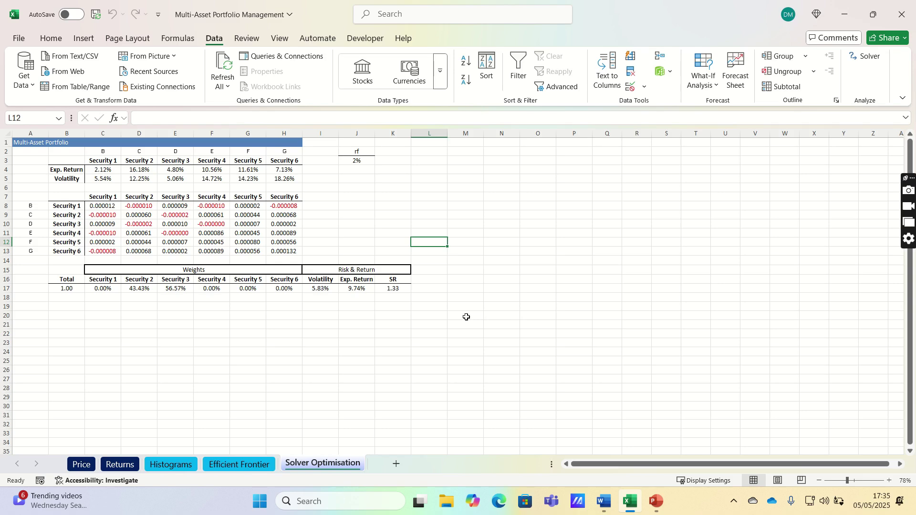
Re-solve minimising objective $I$17 and keep the 4.13% volatility solution
{"action": "left_click", "coordinate": [860, 65]}
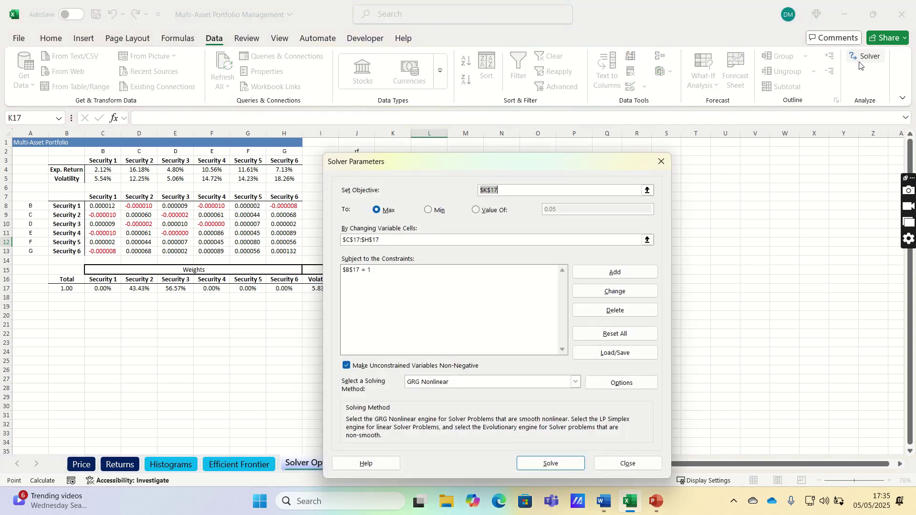
{"action": "left_click", "coordinate": [432, 211]}
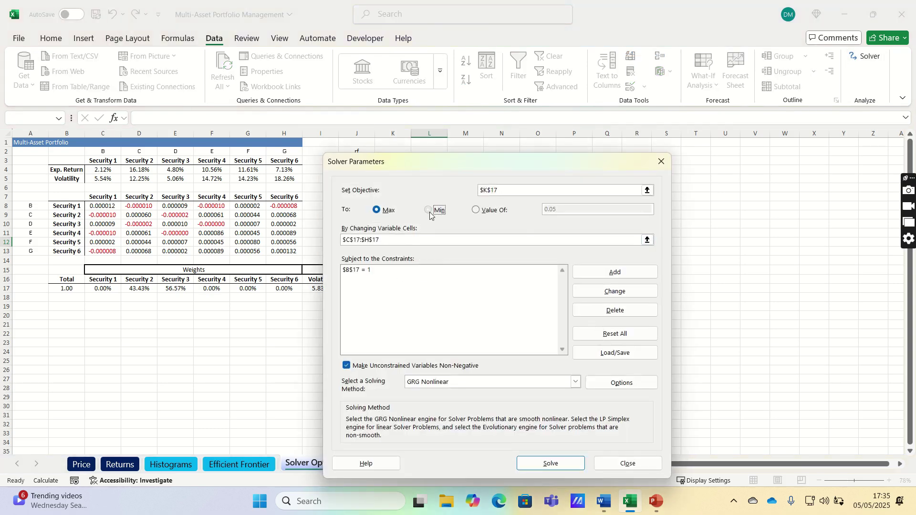
{"action": "left_click", "coordinate": [487, 192]}
{"action": "key", "text": "BackSpace"}
{"action": "left_click", "coordinate": [557, 468]}
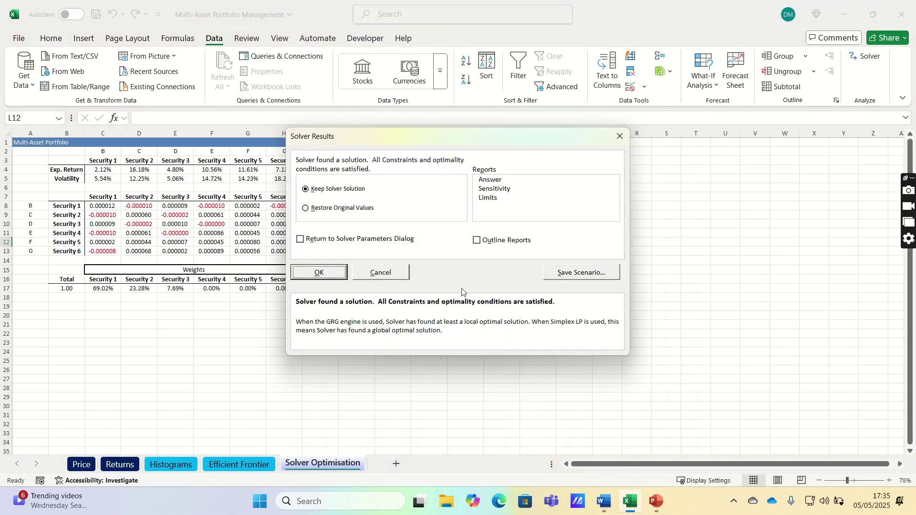
{"action": "left_click", "coordinate": [332, 270]}
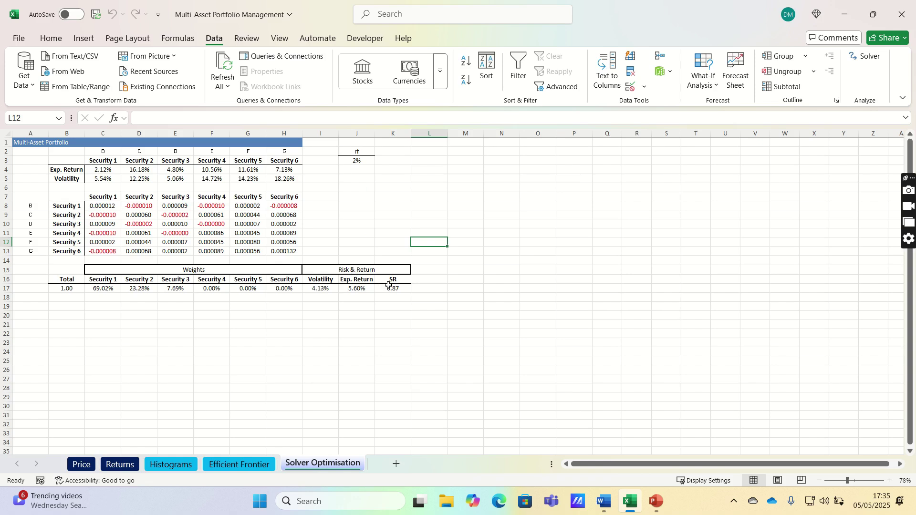